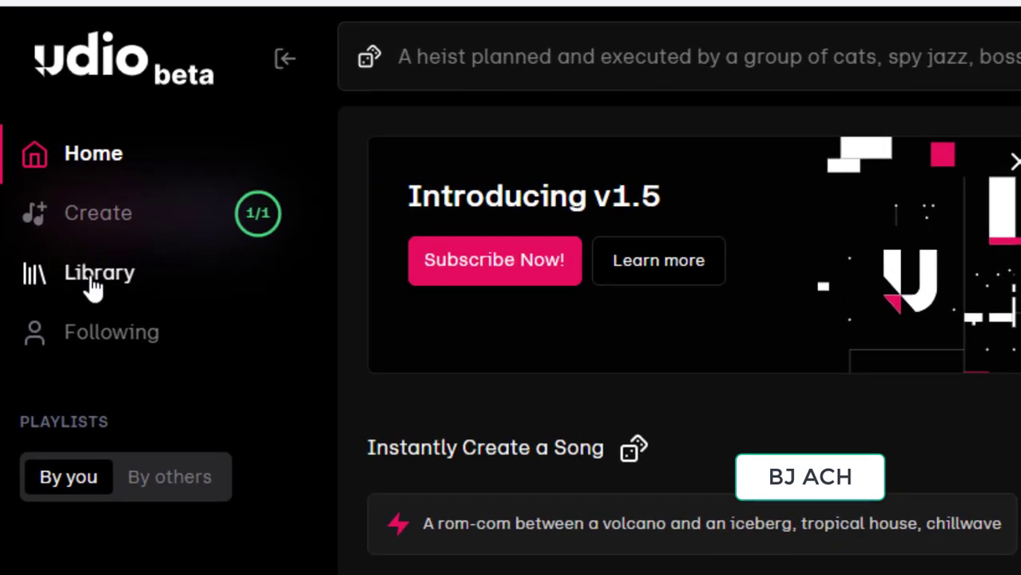
Open the Library to view the My Creations list of your own songs
{"action": "left_click", "coordinate": [93, 288]}
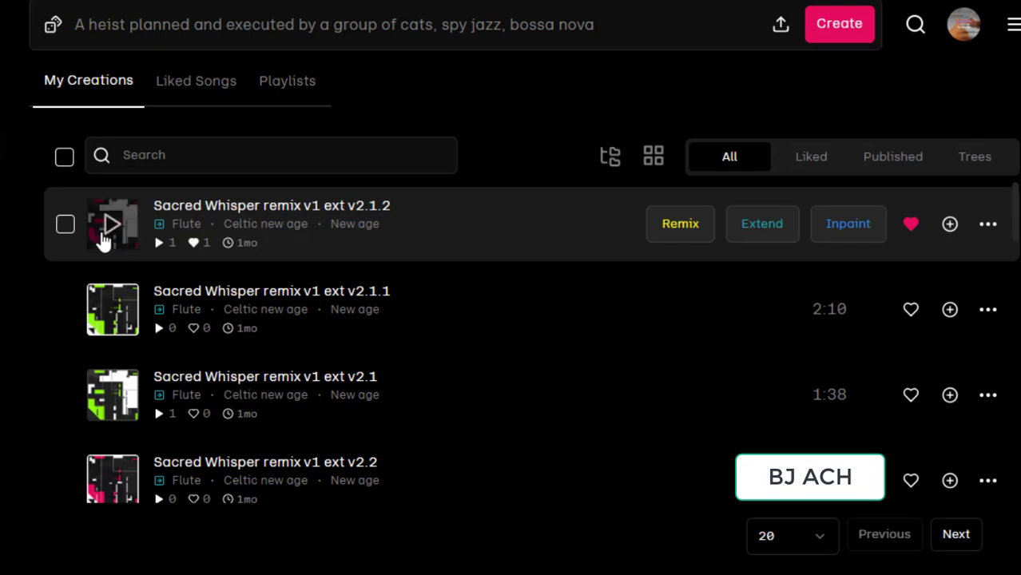
Play and pause Sacred Whisper remix v1 ext v2.1.2, then briefly preview ext v2.2
{"action": "left_click", "coordinate": [112, 227]}
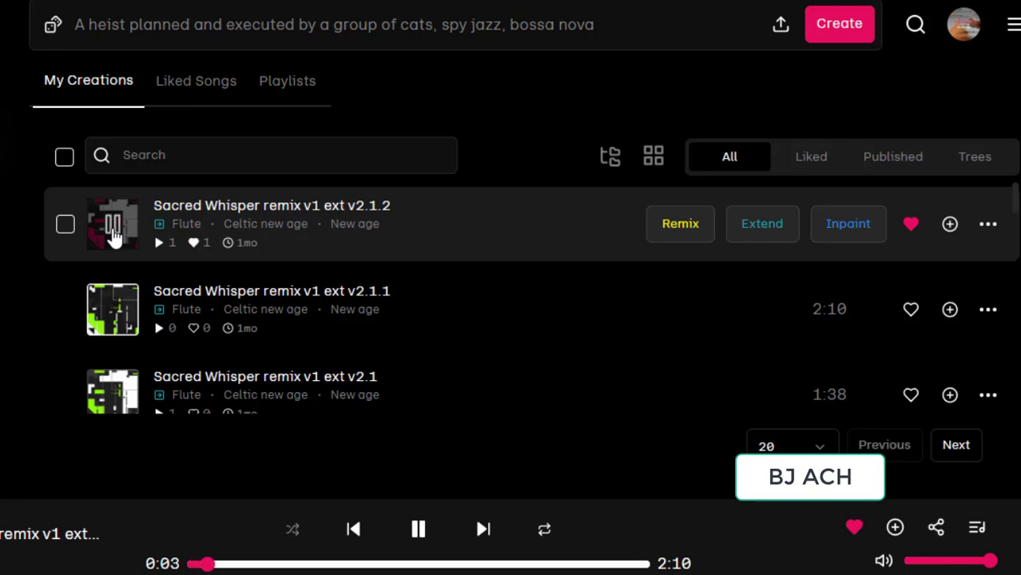
{"action": "left_click", "coordinate": [112, 230]}
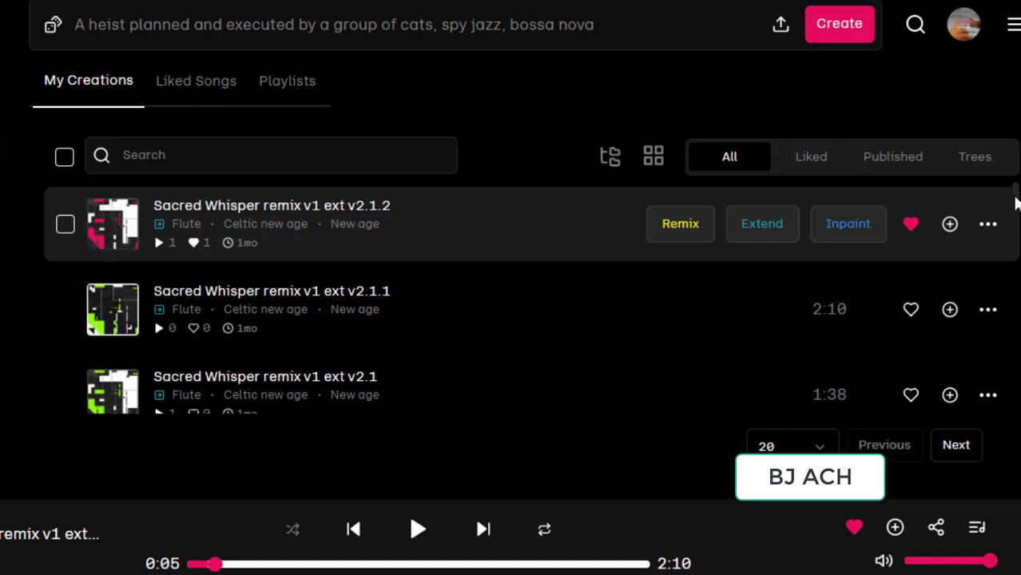
{"action": "left_click_drag", "start_coordinate": [1015, 203], "coordinate": [1016, 222]}
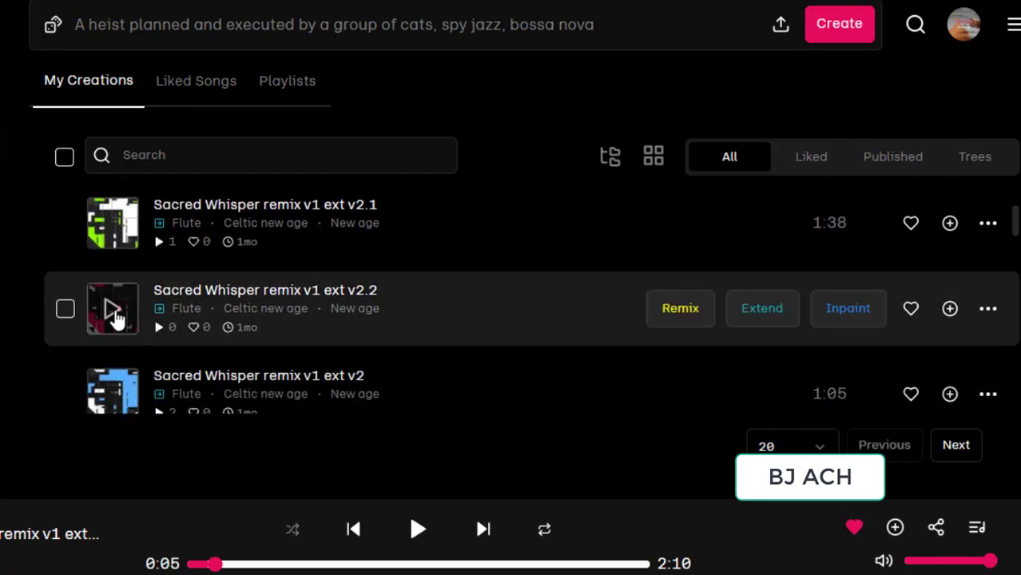
{"action": "left_click", "coordinate": [114, 315]}
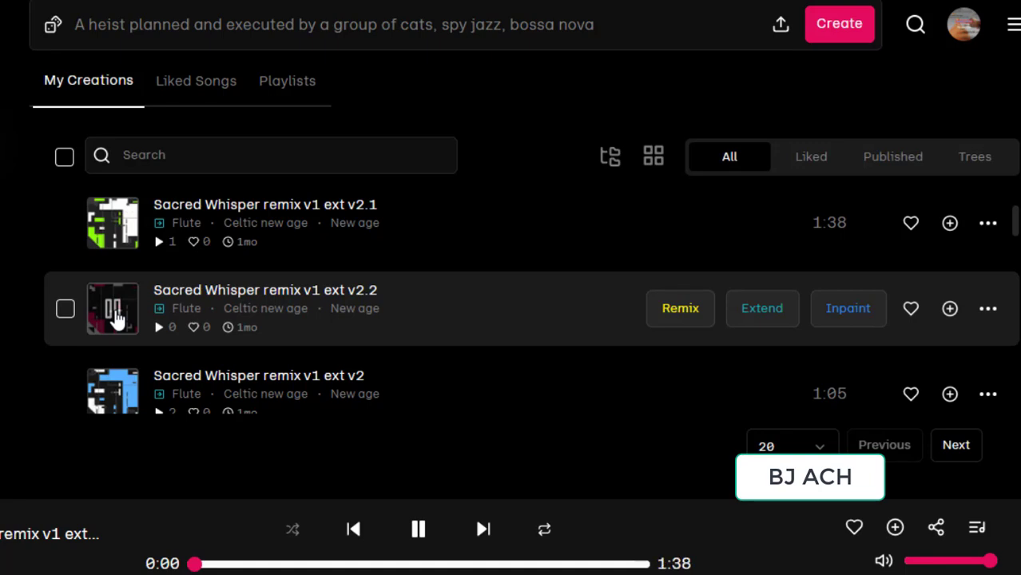
{"action": "left_click", "coordinate": [112, 315]}
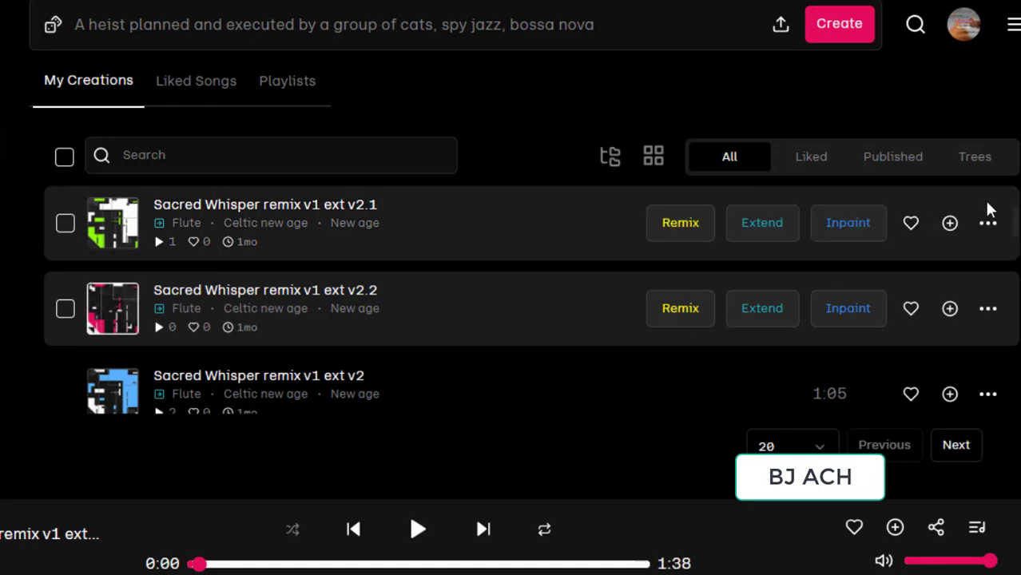
{"action": "left_click_drag", "start_coordinate": [1015, 224], "coordinate": [1017, 288]}
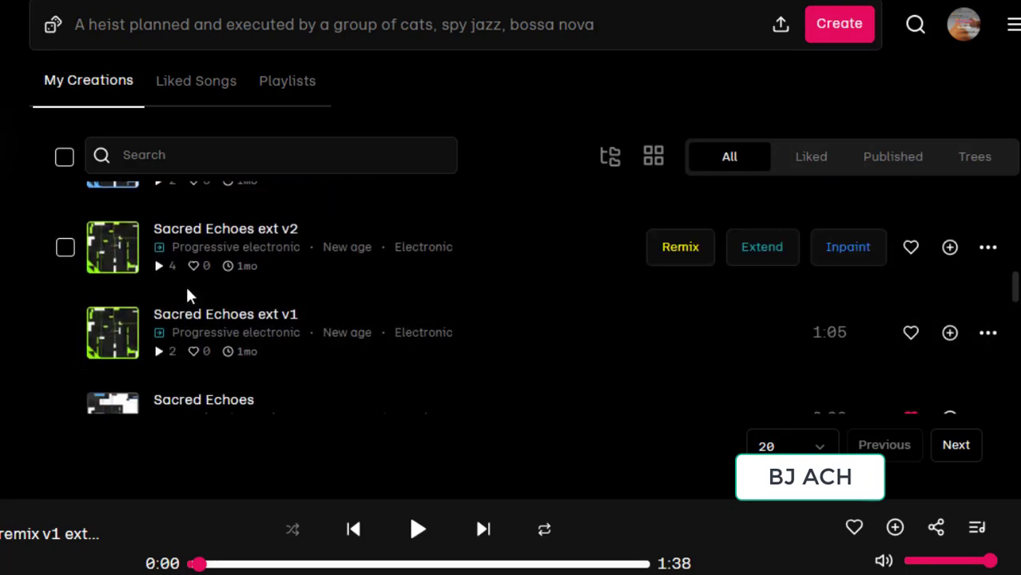
Play Sacred Echoes ext v2 briefly, pause it at 0:08, and open then close its actions menu
{"action": "left_click", "coordinate": [113, 249]}
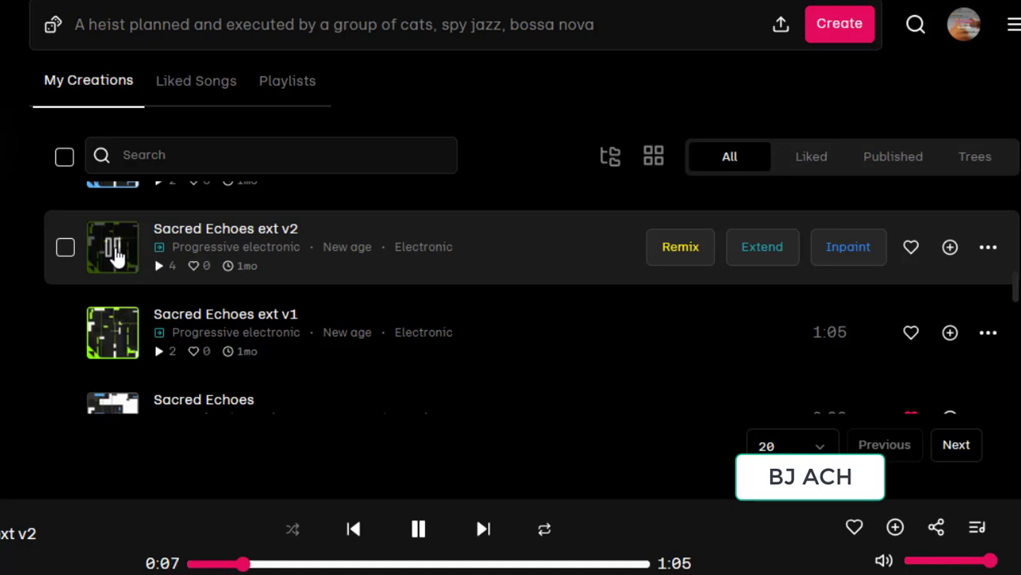
{"action": "left_click", "coordinate": [117, 256]}
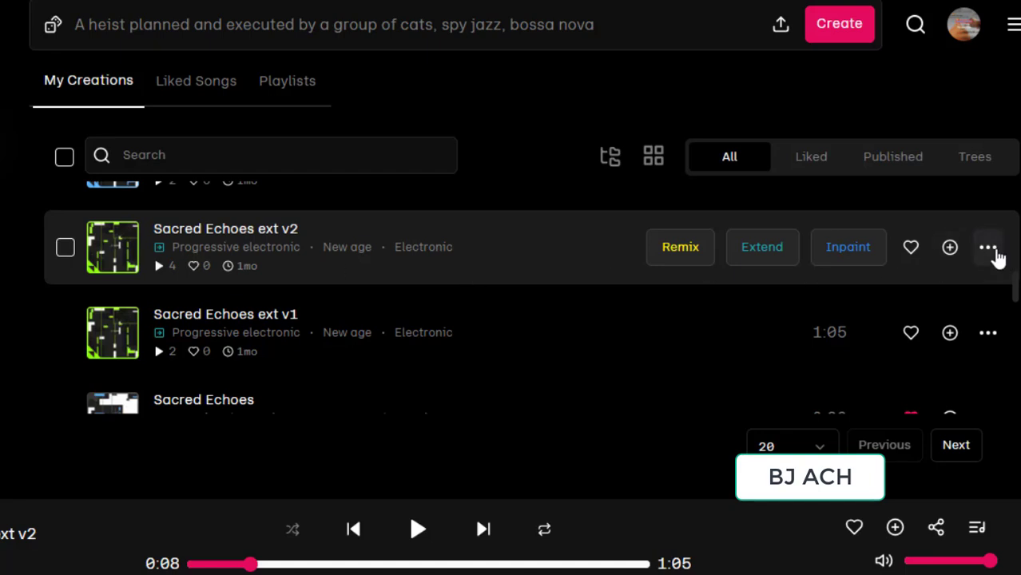
{"action": "left_click", "coordinate": [995, 250]}
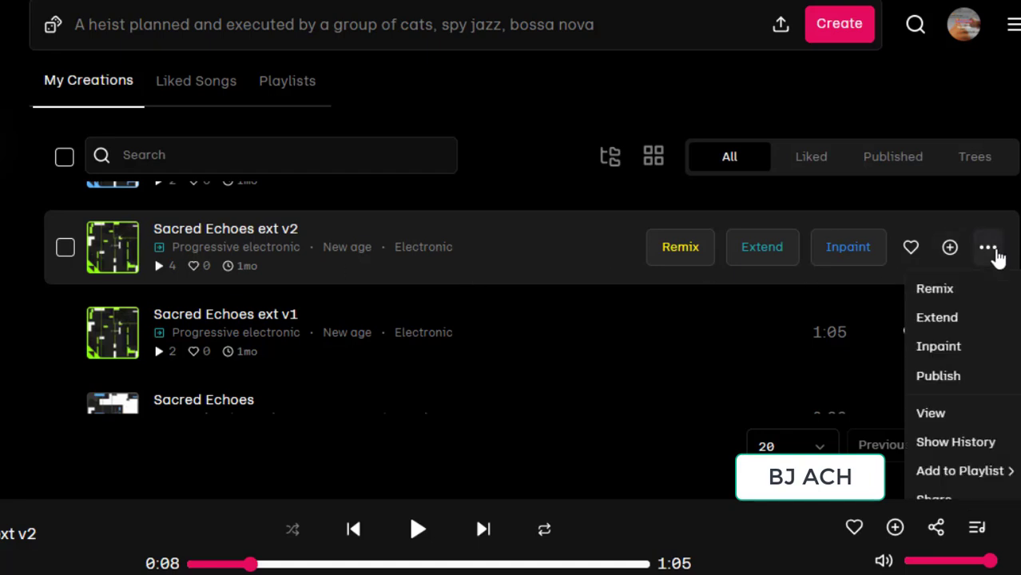
{"action": "left_click", "coordinate": [996, 251]}
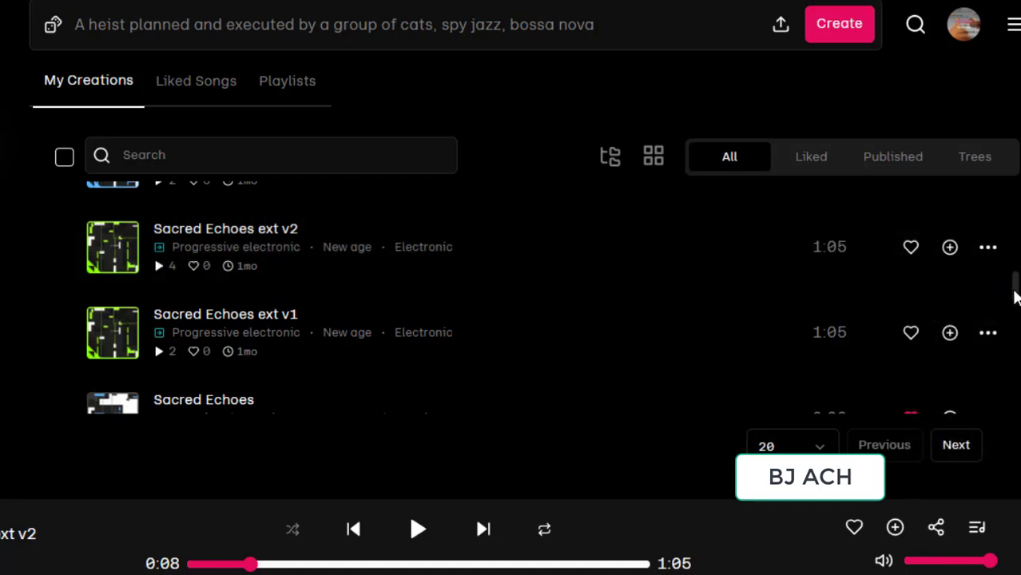
Page back through four library pages until older 0:32 tracks like Calculated Victory appear
{"action": "left_click_drag", "start_coordinate": [1015, 304], "coordinate": [1018, 438]}
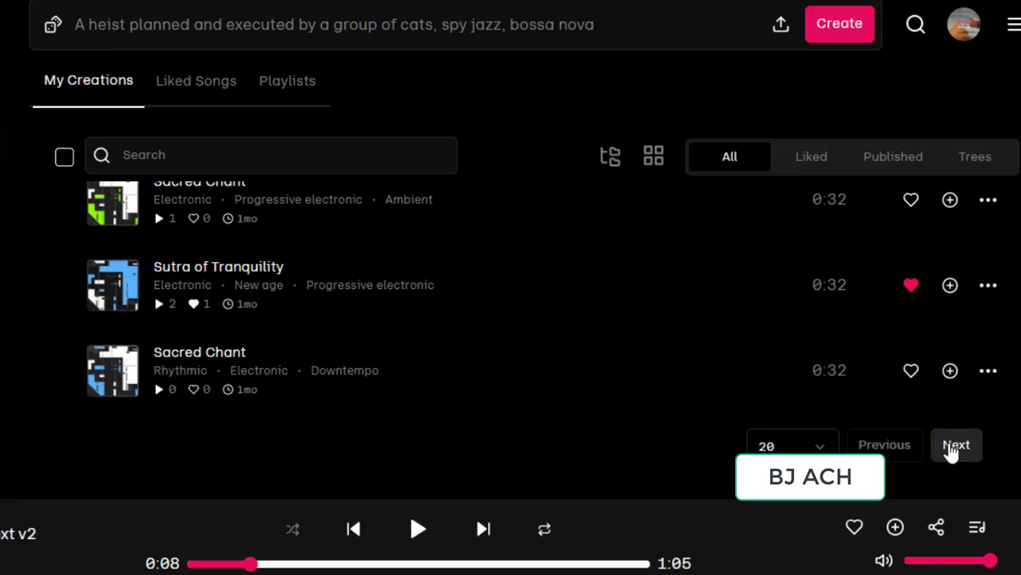
{"action": "left_click", "coordinate": [951, 450]}
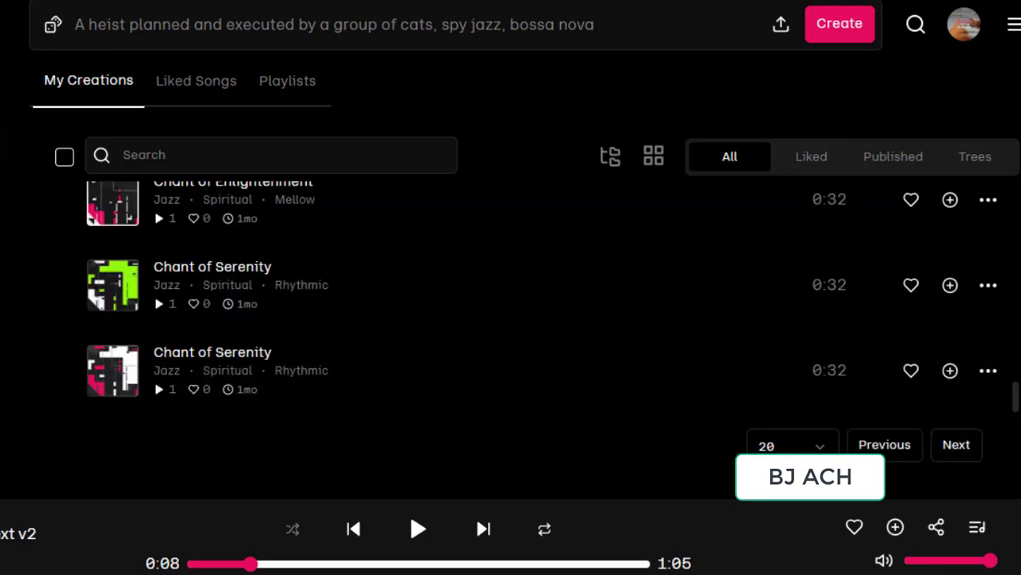
{"action": "left_click_drag", "start_coordinate": [1016, 400], "coordinate": [1017, 436]}
{"action": "left_click", "coordinate": [962, 454]}
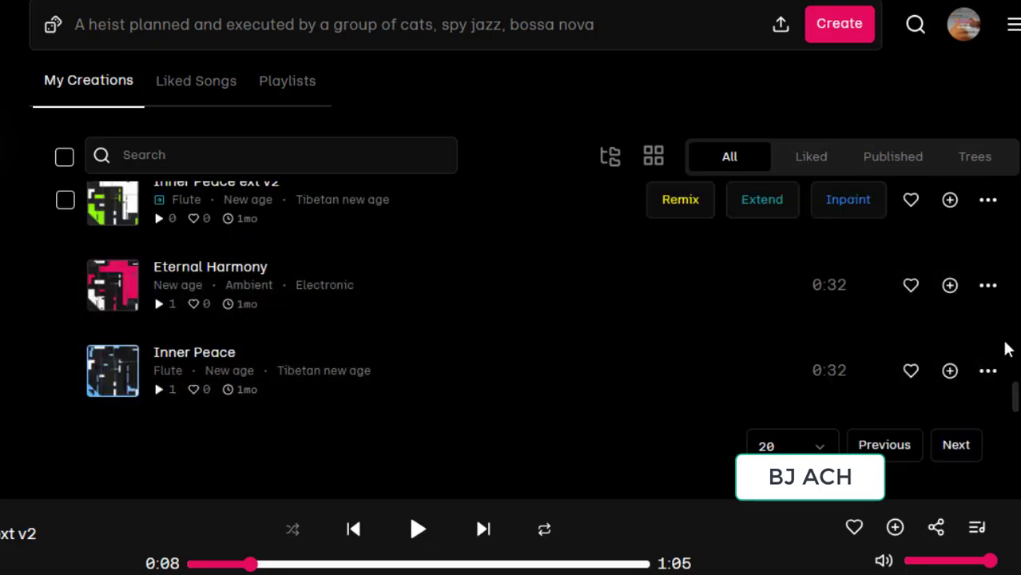
{"action": "scroll", "coordinate": [1016, 400], "scroll_direction": "up", "scroll_amount": 5}
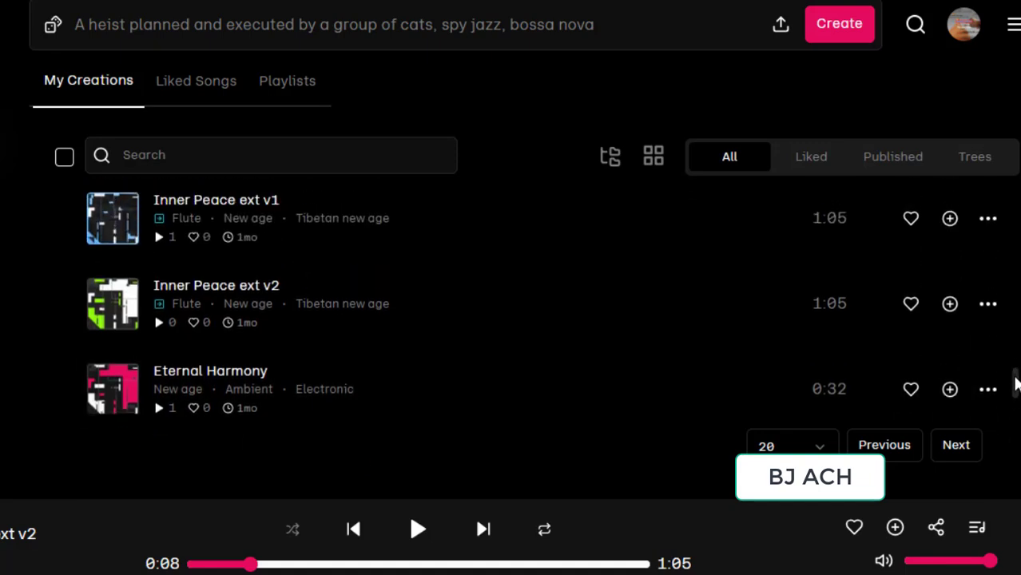
{"action": "scroll", "coordinate": [1016, 400], "scroll_direction": "down", "scroll_amount": 2}
{"action": "left_click", "coordinate": [954, 449]}
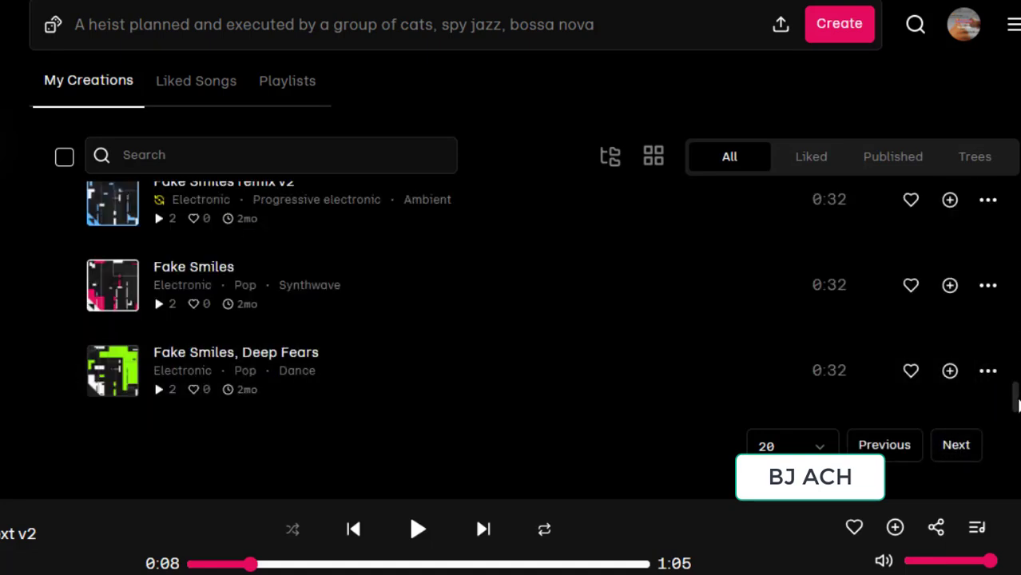
{"action": "mouse_move", "coordinate": [1017, 404]}
{"action": "left_mouse_down"}
{"action": "mouse_move", "coordinate": [1016, 318]}
{"action": "mouse_move", "coordinate": [1017, 412]}
{"action": "left_mouse_up"}
{"action": "left_click", "coordinate": [968, 446]}
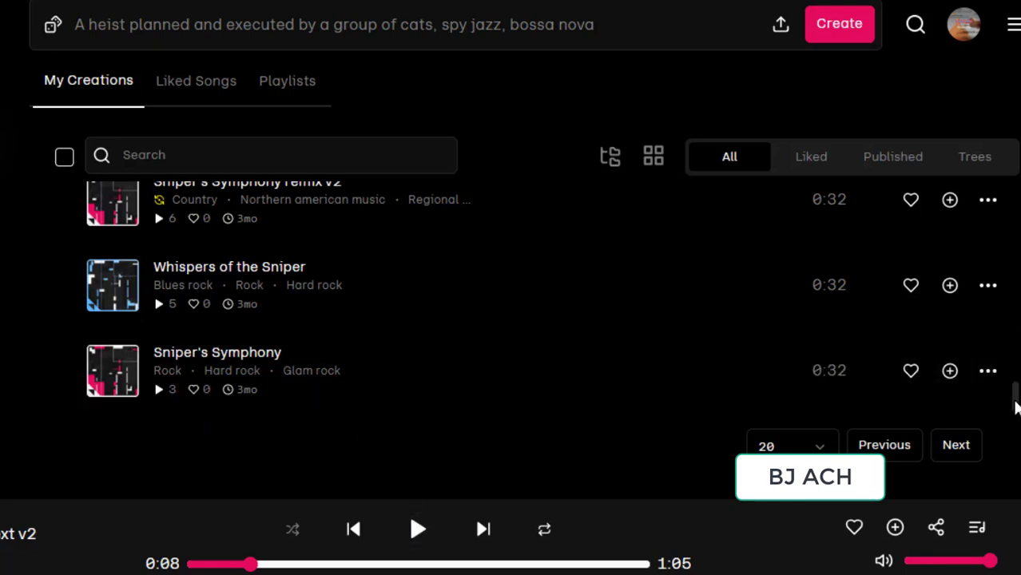
{"action": "scroll", "coordinate": [1015, 408], "scroll_direction": "up", "scroll_amount": 2}
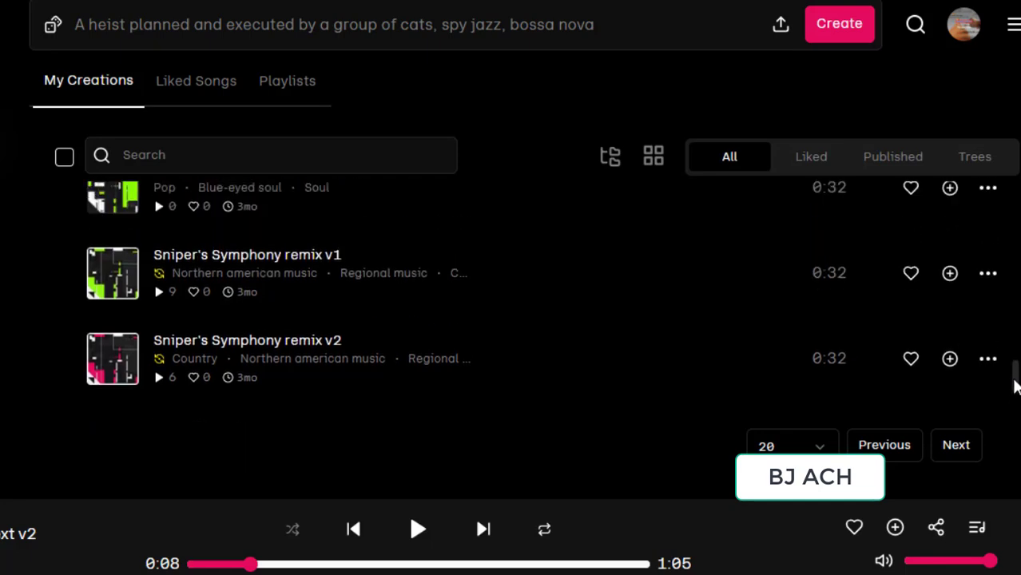
{"action": "mouse_move", "coordinate": [1015, 386]}
{"action": "left_mouse_down"}
{"action": "mouse_move", "coordinate": [1015, 320]}
{"action": "mouse_move", "coordinate": [1012, 382]}
{"action": "left_mouse_up"}
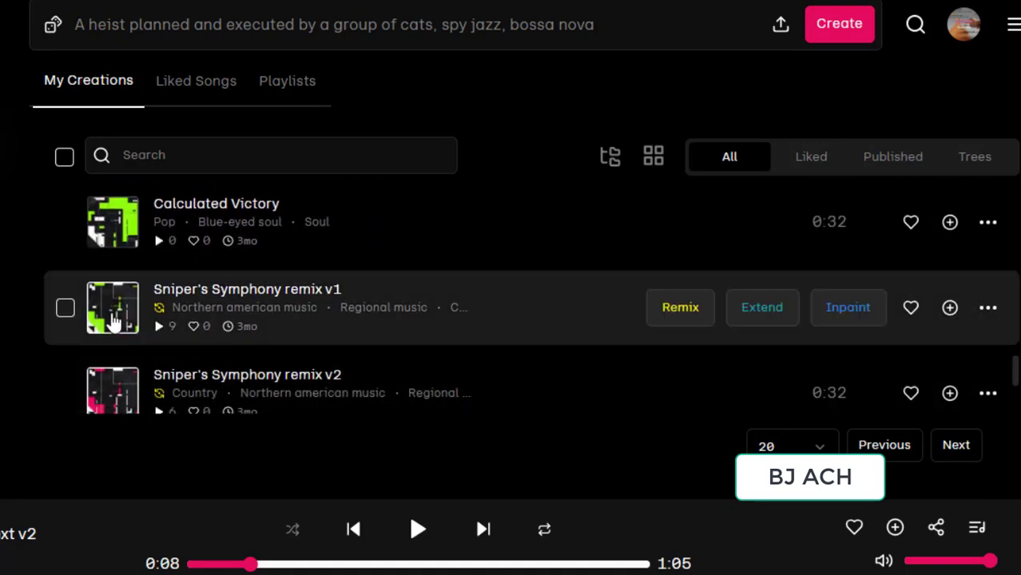
Play and pause Sniper's Symphony remix v1, then scroll to its ext v1 and ext v2 extensions
{"action": "left_click", "coordinate": [109, 316]}
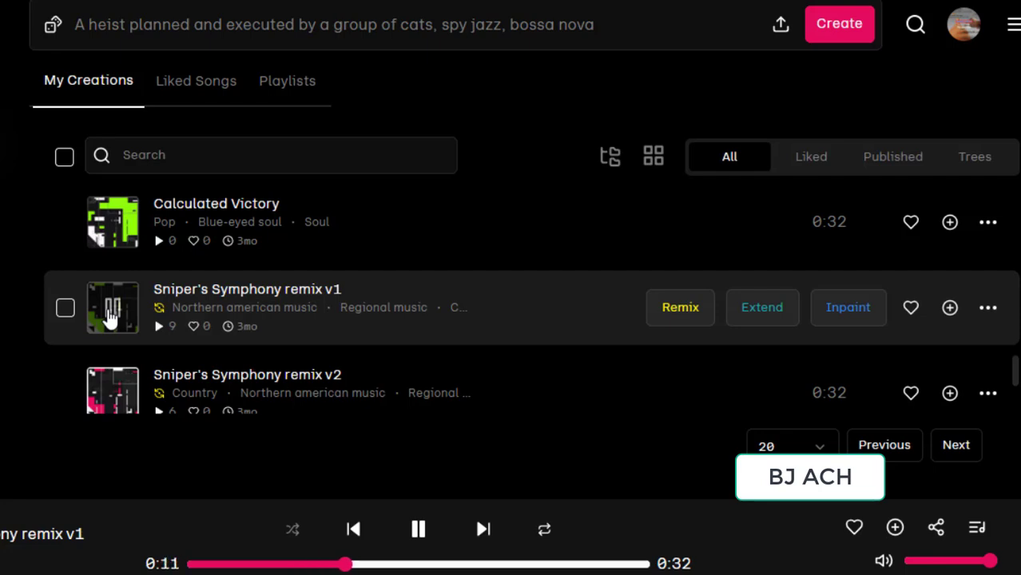
{"action": "left_click", "coordinate": [110, 317]}
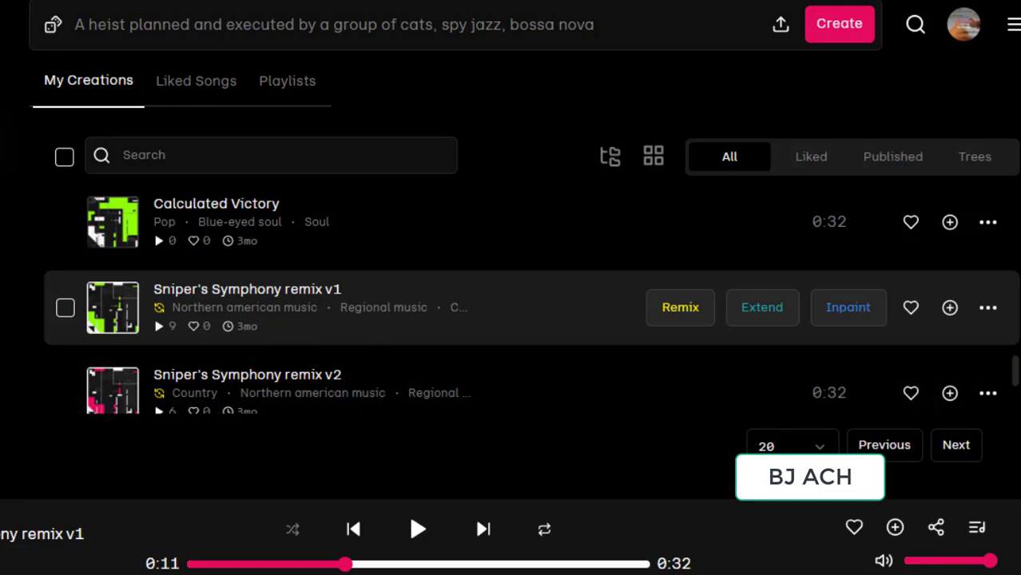
{"action": "left_click_drag", "start_coordinate": [1015, 382], "coordinate": [1017, 191]}
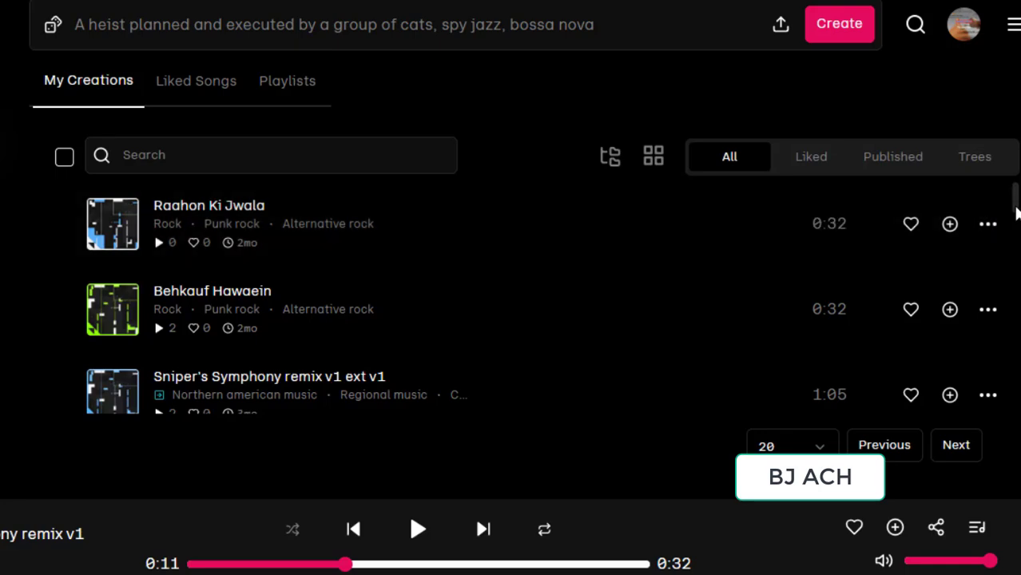
{"action": "left_click_drag", "start_coordinate": [1017, 206], "coordinate": [1017, 253]}
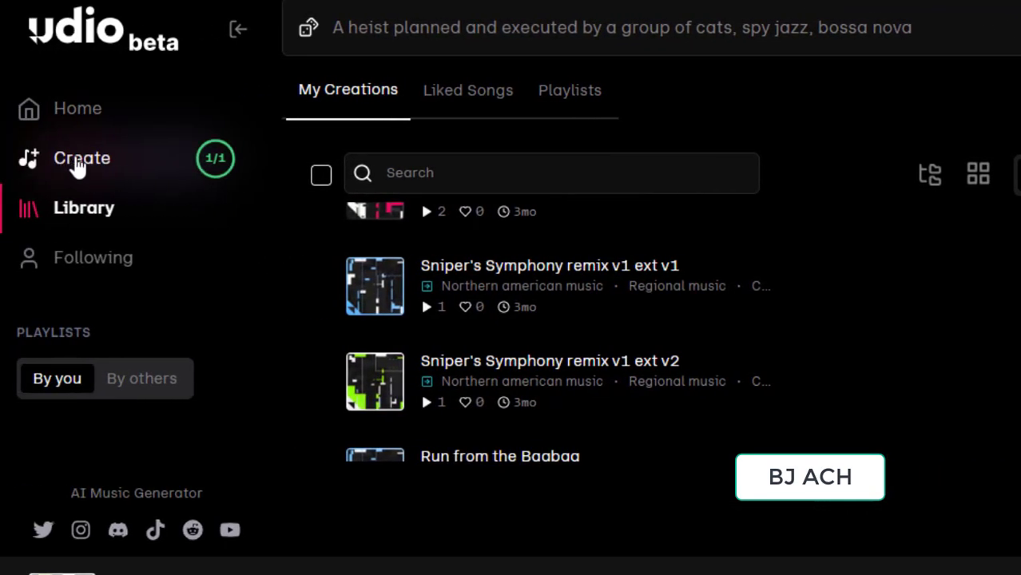
On the Create page, enter the prompt 'just a calm meditation music, tra'
{"action": "left_click", "coordinate": [72, 164]}
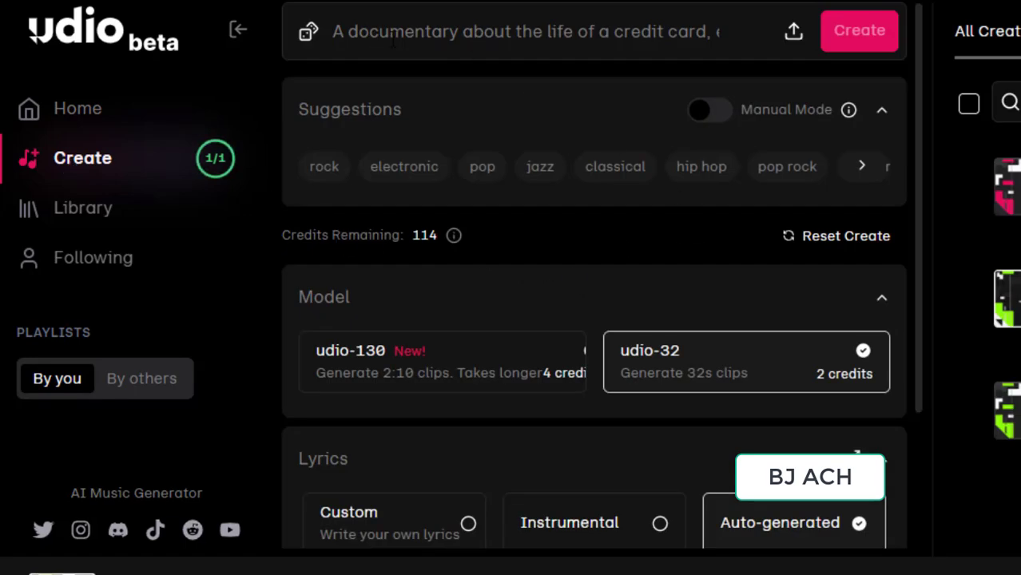
{"action": "left_click", "coordinate": [372, 32]}
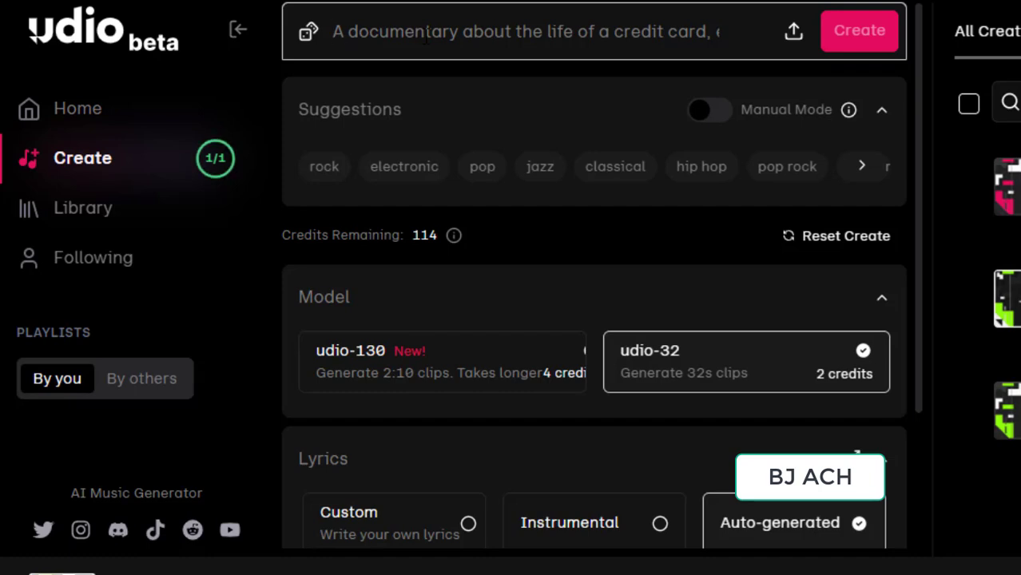
{"action": "type", "text": "just a "}
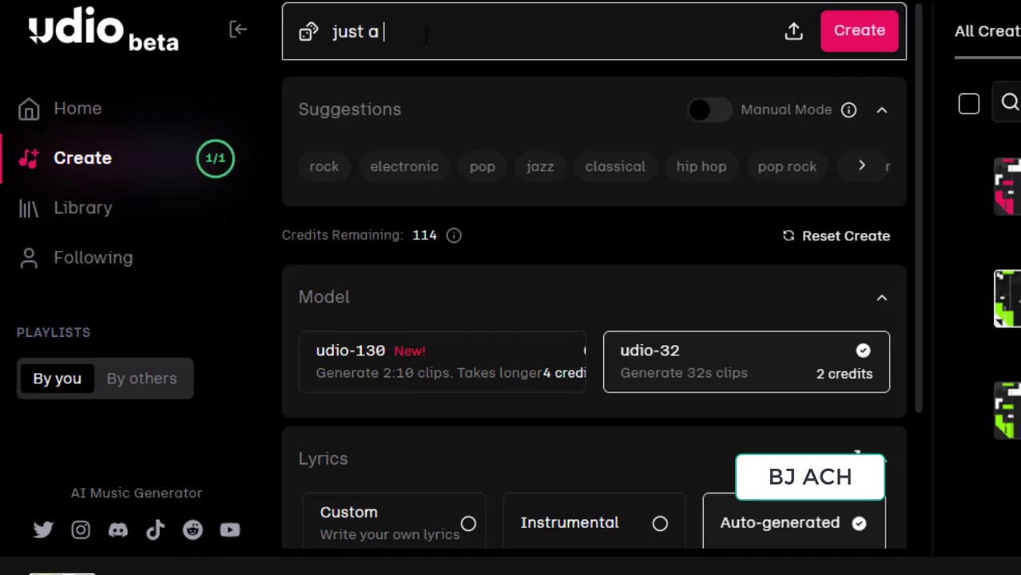
{"action": "type", "text": "calm  meditat"}
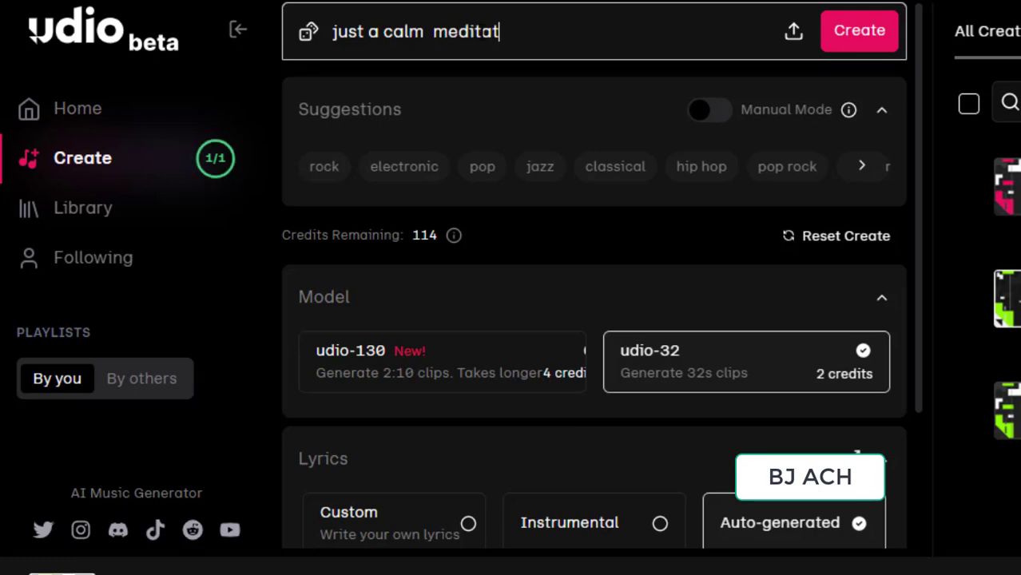
{"action": "type", "text": "ion m"}
{"action": "type", "text": "usic."}
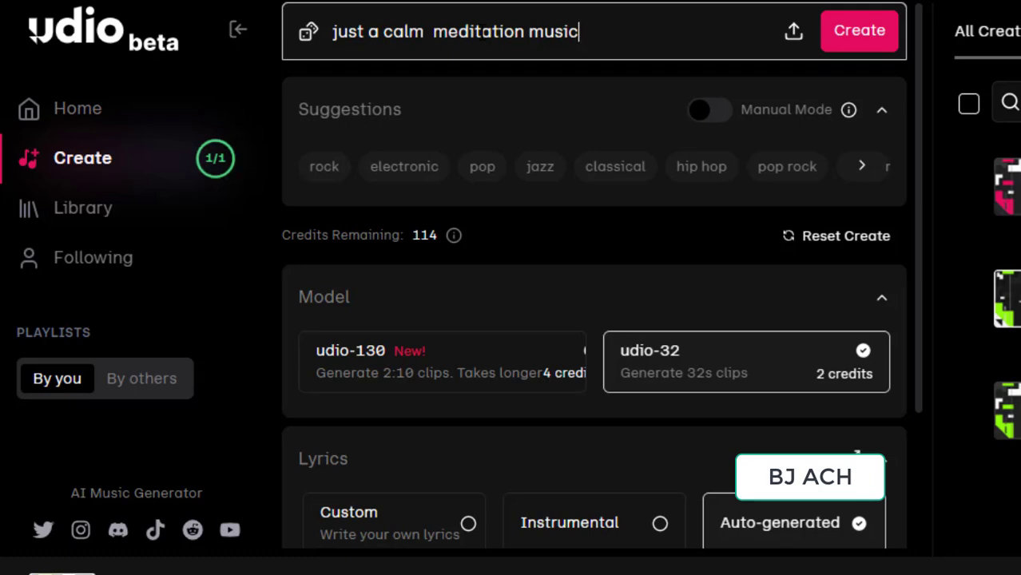
{"action": "type", "text": ","}
{"action": "type", "text": "trdi"}
{"action": "key", "text": "BackSpace"}
{"action": "key", "text": "BackSpace"}
{"action": "type", "text": "a"}
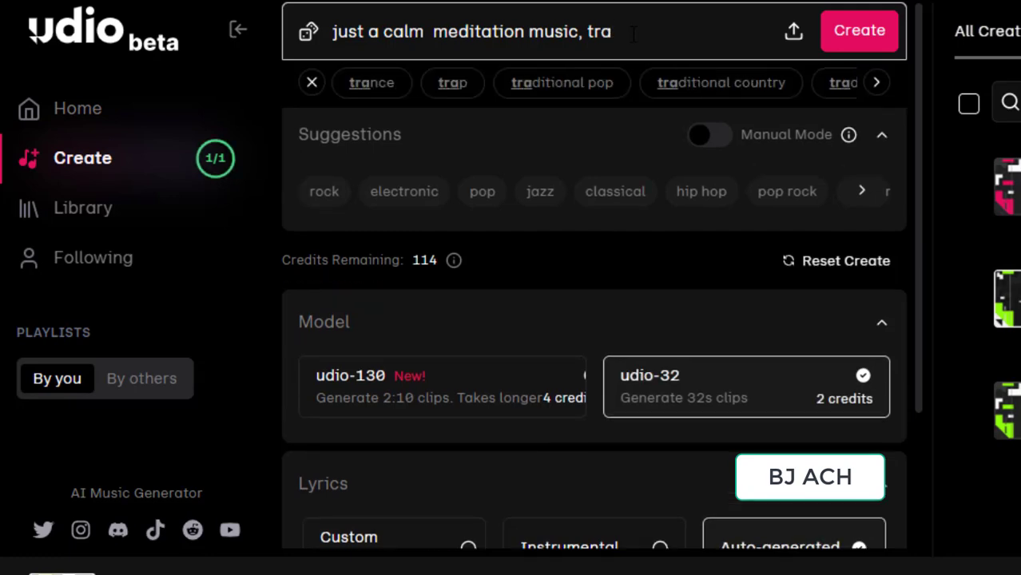
Add the 'traditional pop' and 'bass flute' tags to the prompt
{"action": "left_click", "coordinate": [533, 83]}
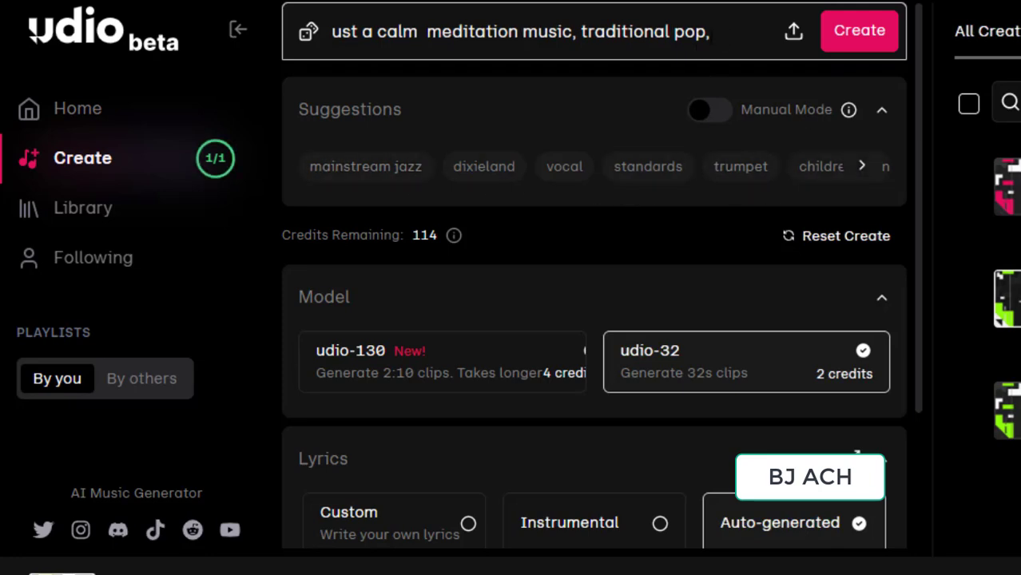
{"action": "type", "text": "flute"}
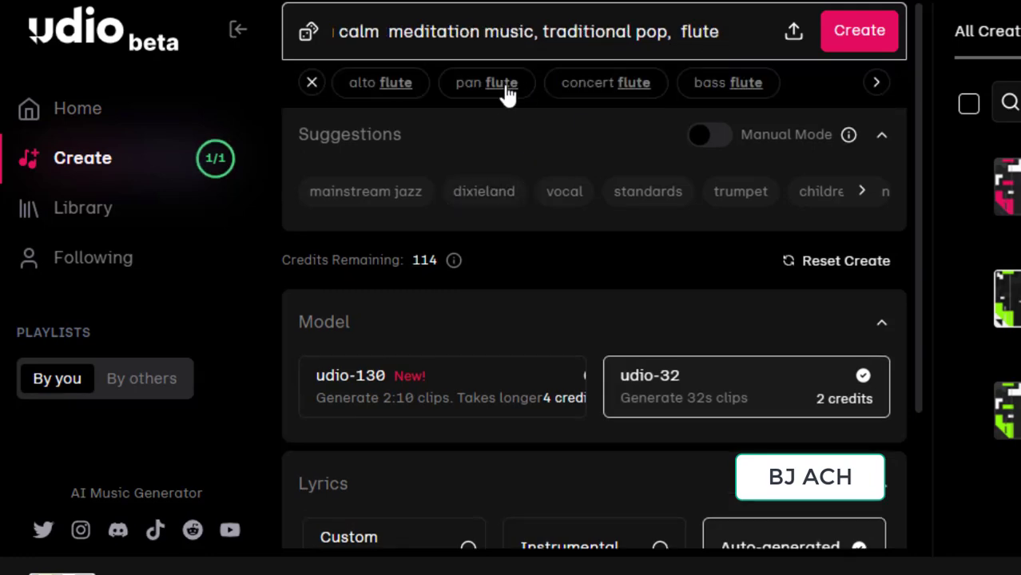
{"action": "left_click", "coordinate": [696, 83]}
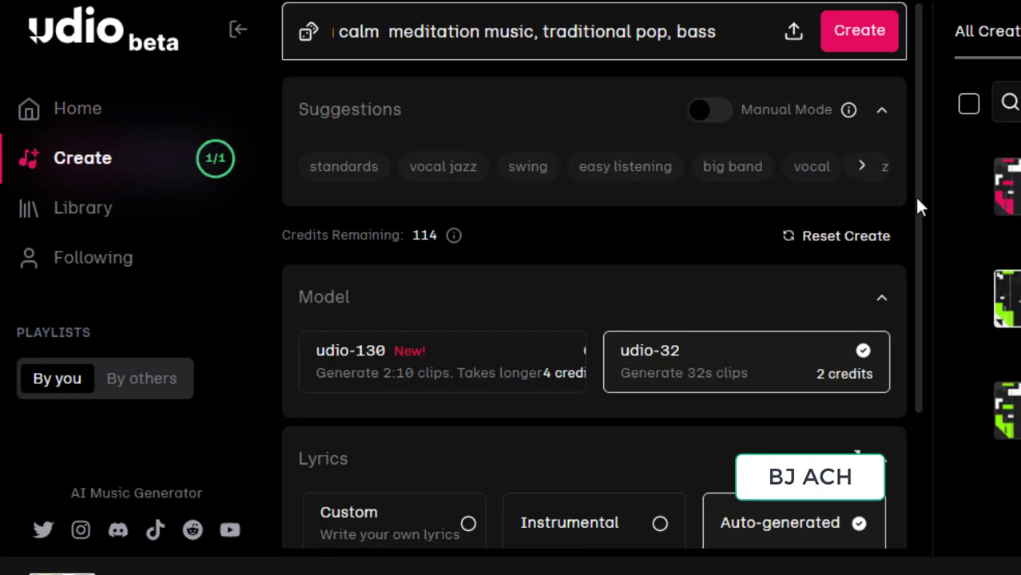
{"action": "left_click_drag", "start_coordinate": [917, 203], "coordinate": [896, 296]}
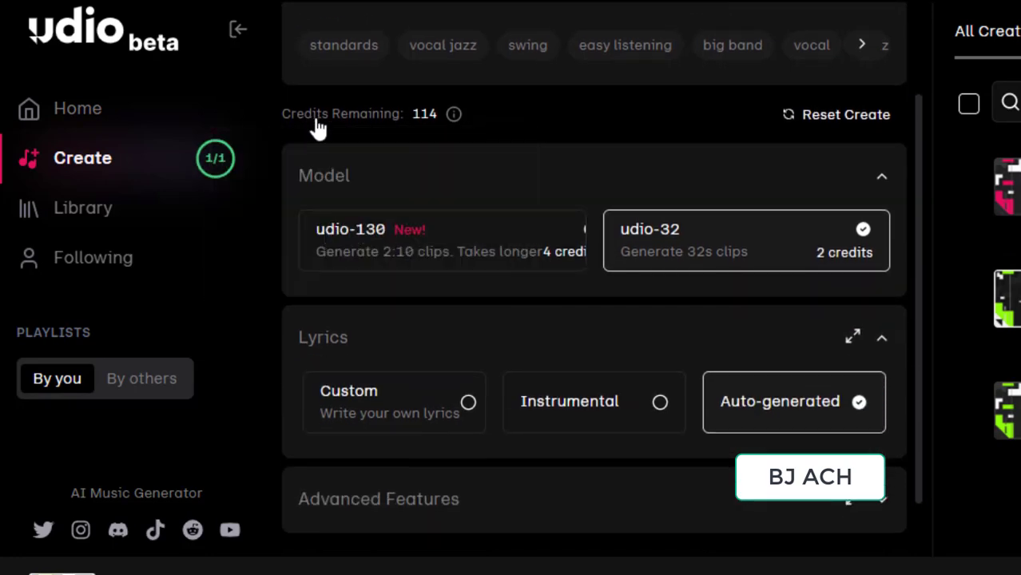
{"action": "mouse_move", "coordinate": [453, 120]}
{"action": "left_click_drag", "start_coordinate": [919, 182], "coordinate": [920, 240]}
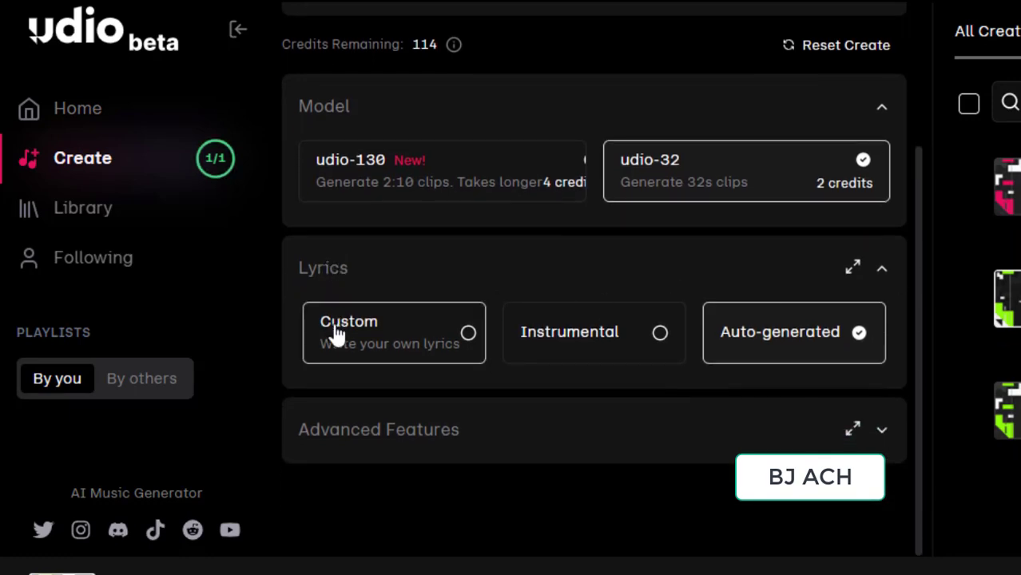
Set the Lyrics option to Instrumental and submit the prompt
{"action": "left_click", "coordinate": [394, 346]}
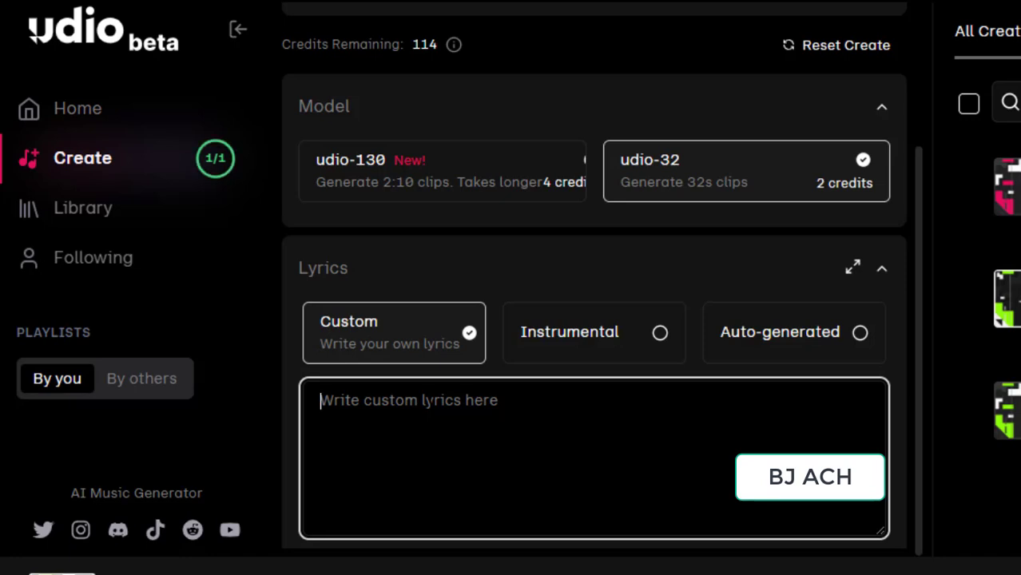
{"action": "left_click", "coordinate": [606, 332]}
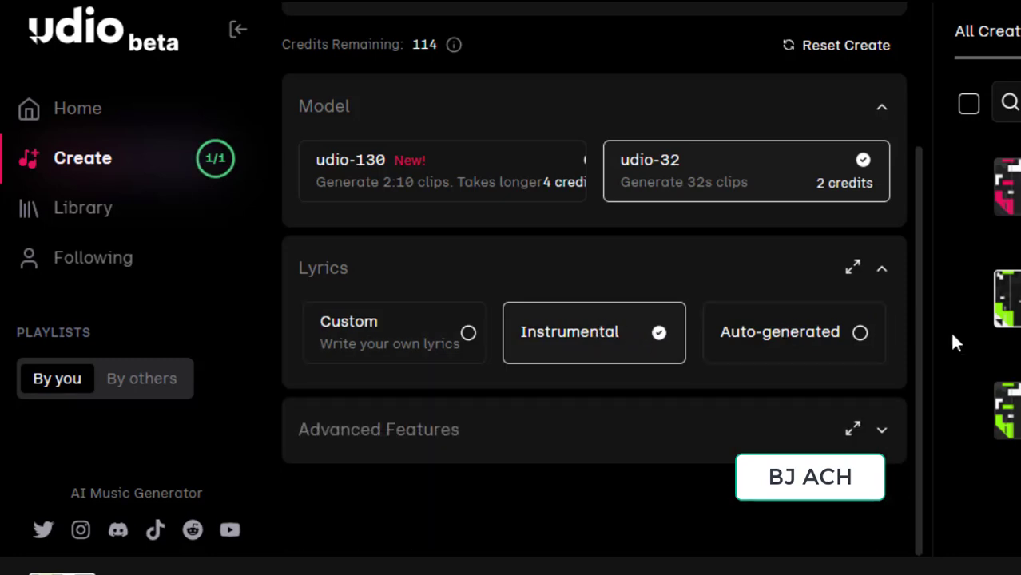
{"action": "left_click_drag", "start_coordinate": [922, 376], "coordinate": [918, 200]}
{"action": "left_click", "coordinate": [860, 36]}
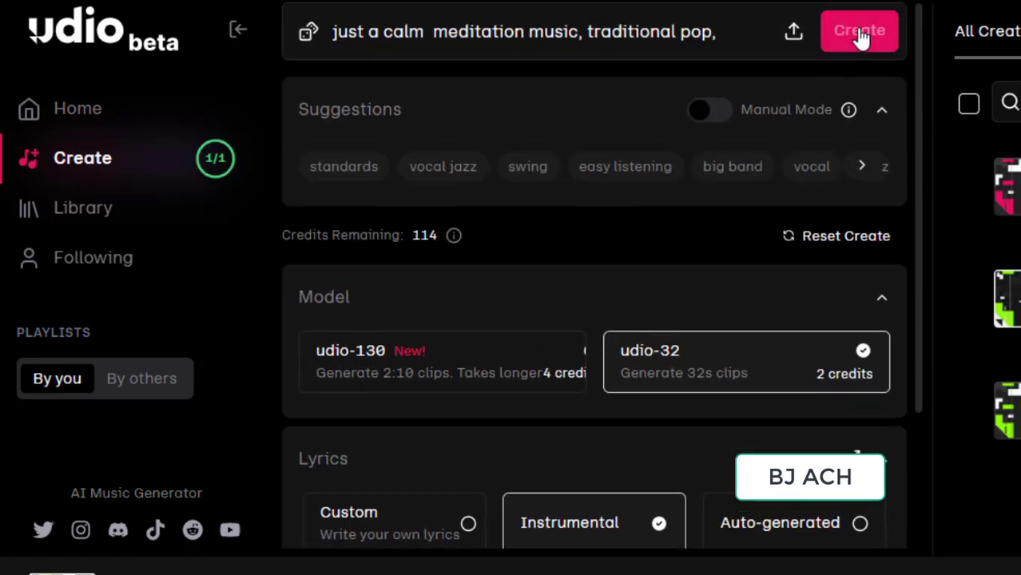
Create the two 0:32 tracks Ebbing Tranquility and Whispers of Serenity and wait for them
{"action": "left_click", "coordinate": [862, 32]}
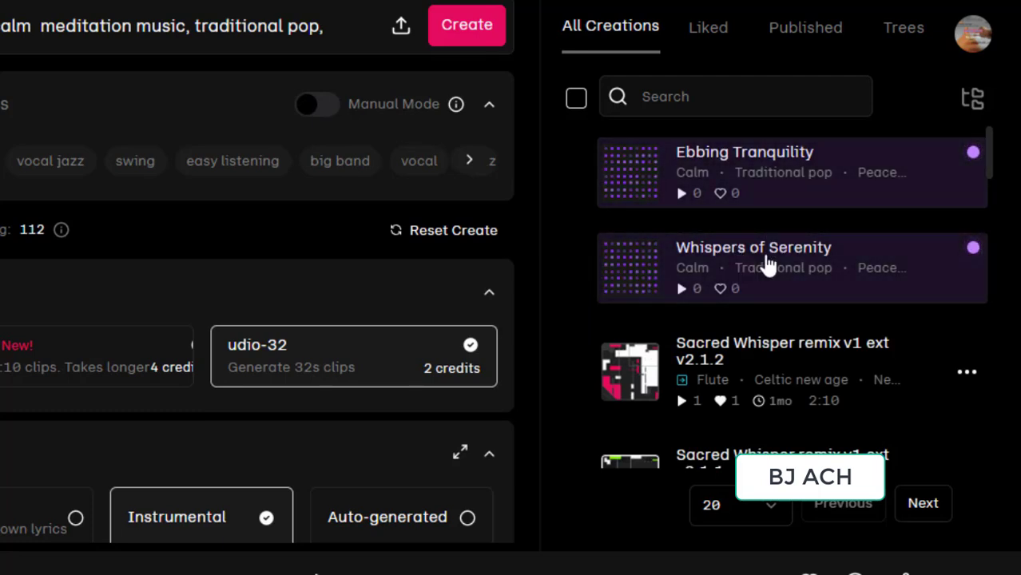
{"action": "mouse_move", "coordinate": [813, 267]}
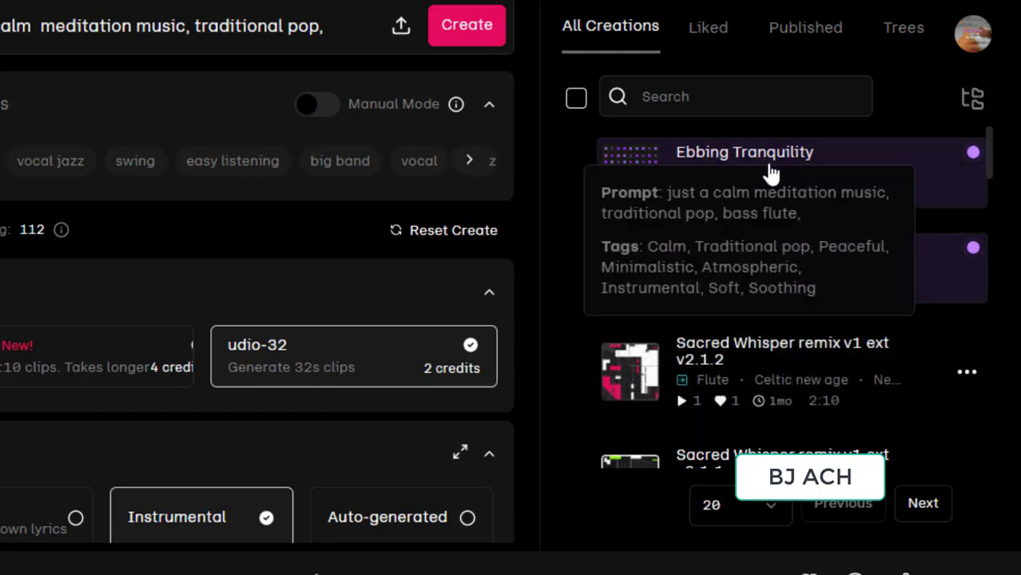
{"action": "mouse_move", "coordinate": [783, 166]}
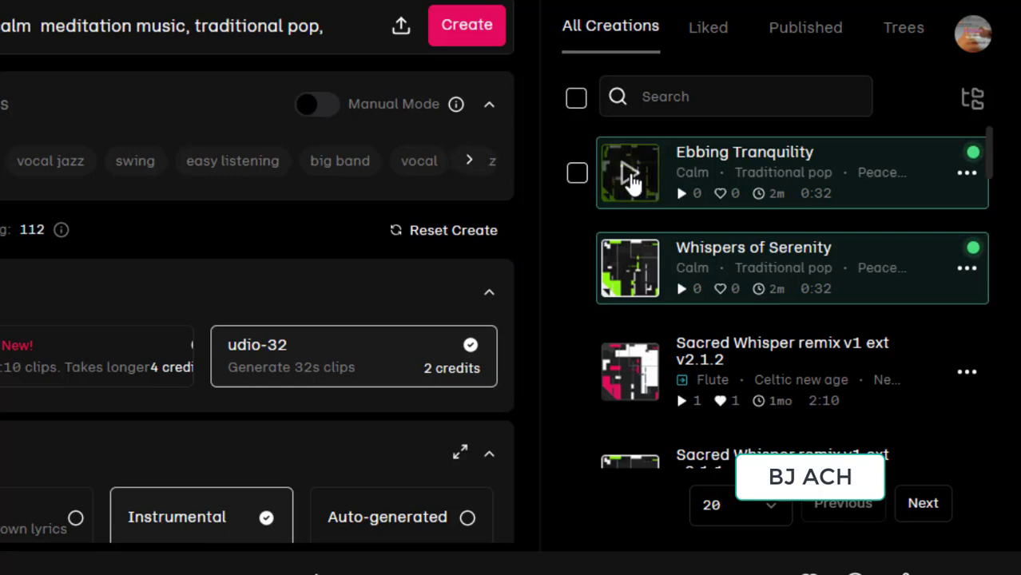
Play and pause Ebbing Tranquility, then start Whispers of Serenity
{"action": "left_click", "coordinate": [628, 177]}
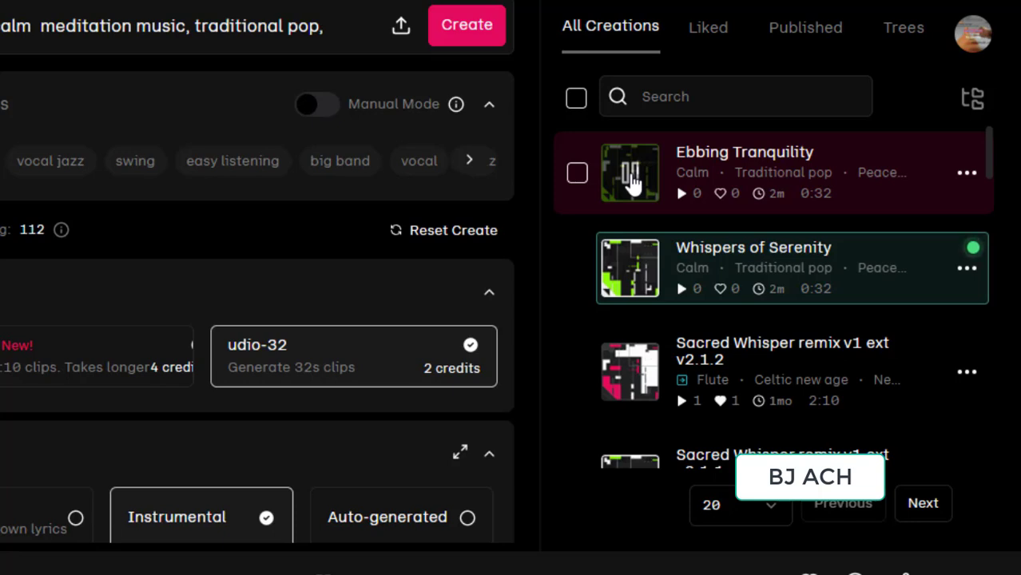
{"action": "left_click", "coordinate": [631, 177]}
{"action": "left_click", "coordinate": [630, 276]}
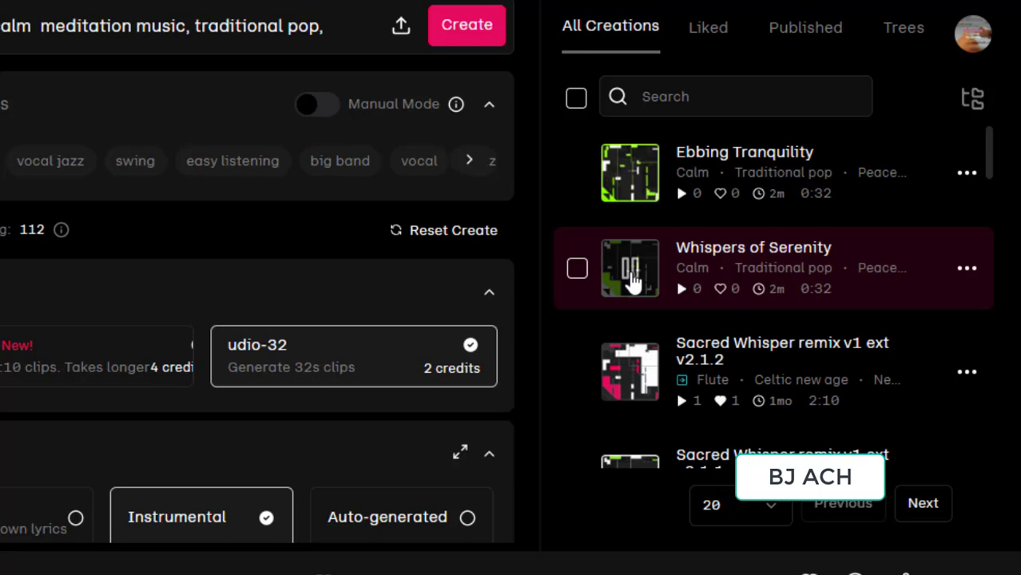
Pause the 0:32 Whispers of Serenity track from its thumbnail
{"action": "left_click", "coordinate": [631, 272]}
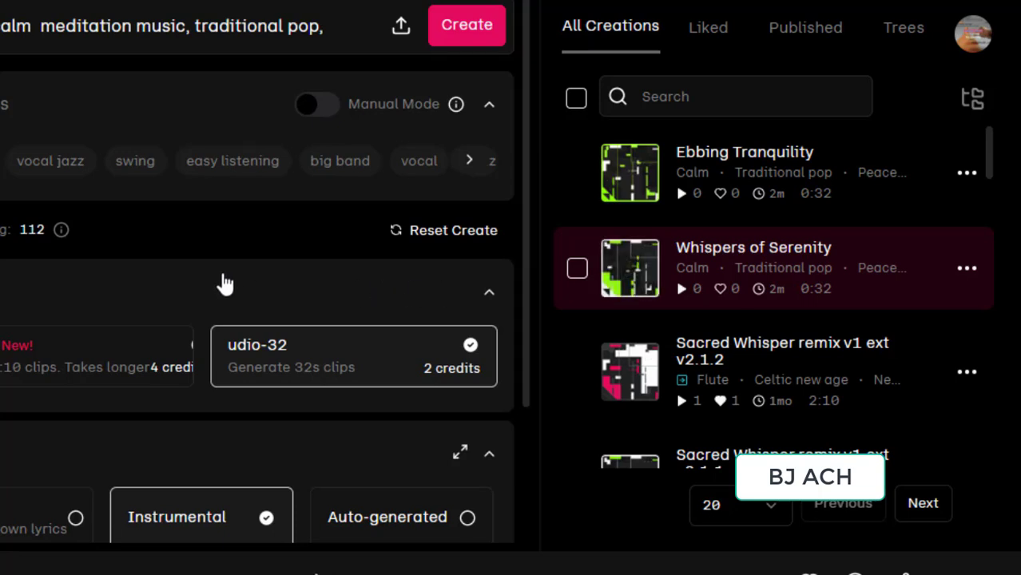